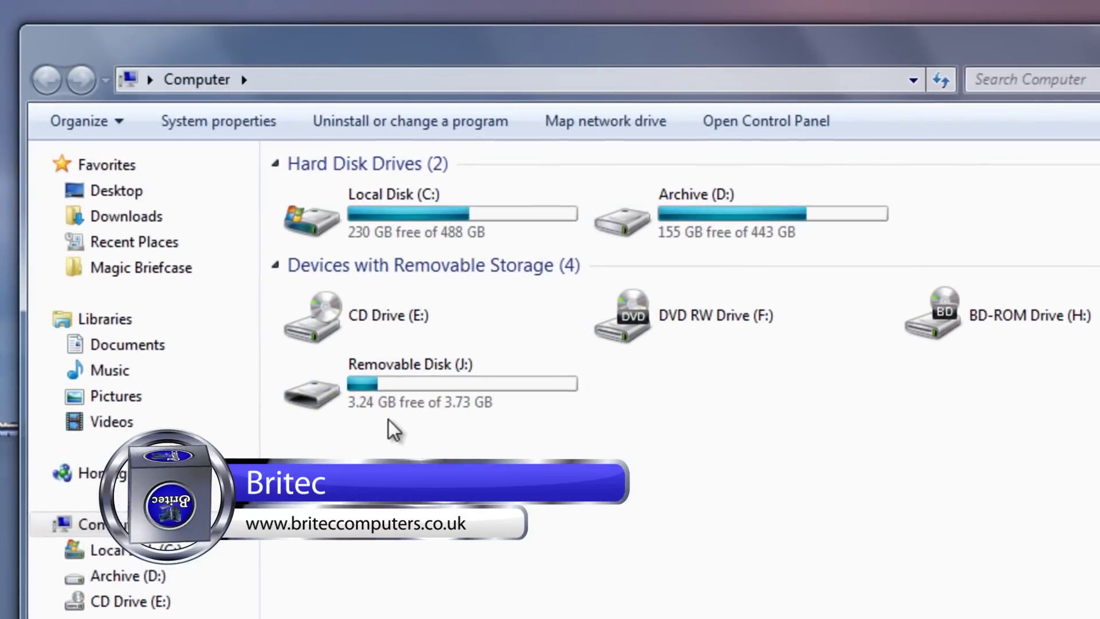
Open Local Disk (C:) and select the Make_PE3_42.exe archive
mouse_move(366, 376)
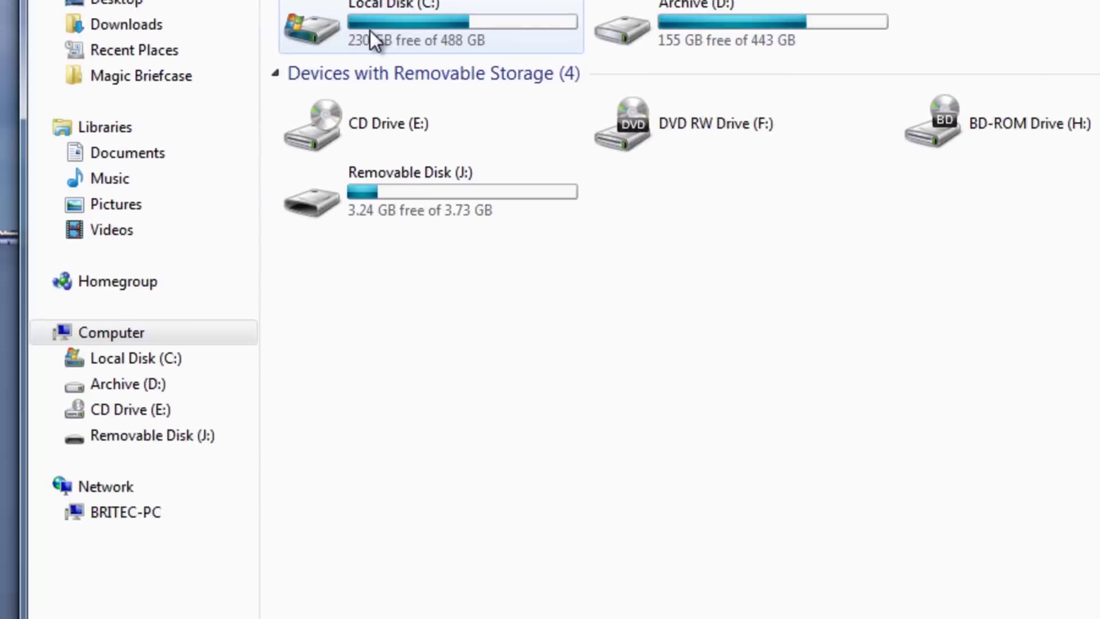
double_click(370, 226)
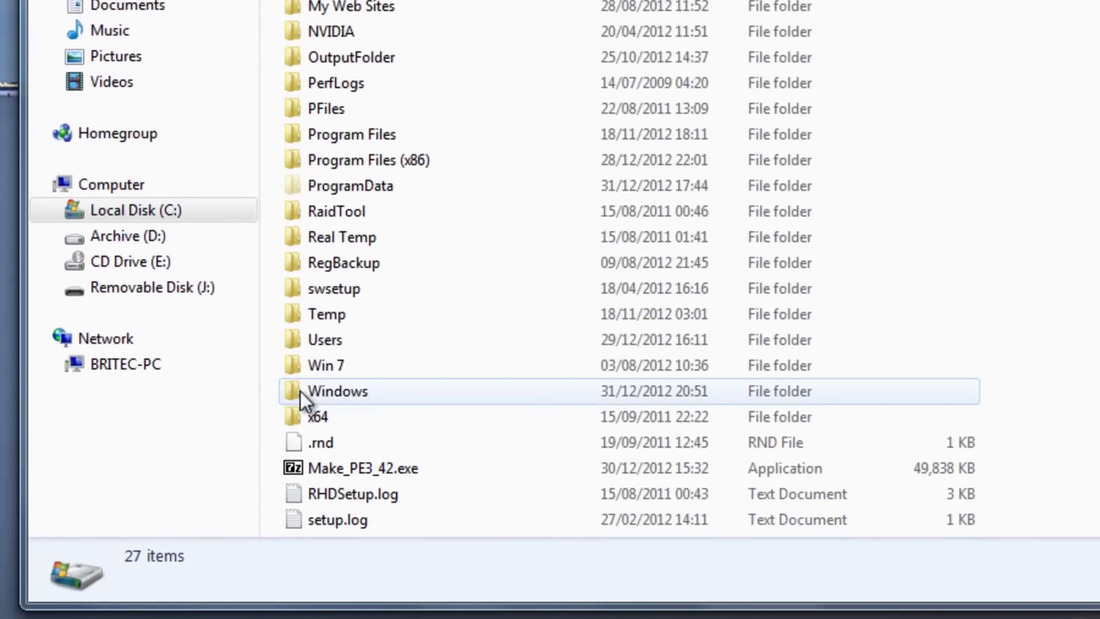
mouse_move(310, 475)
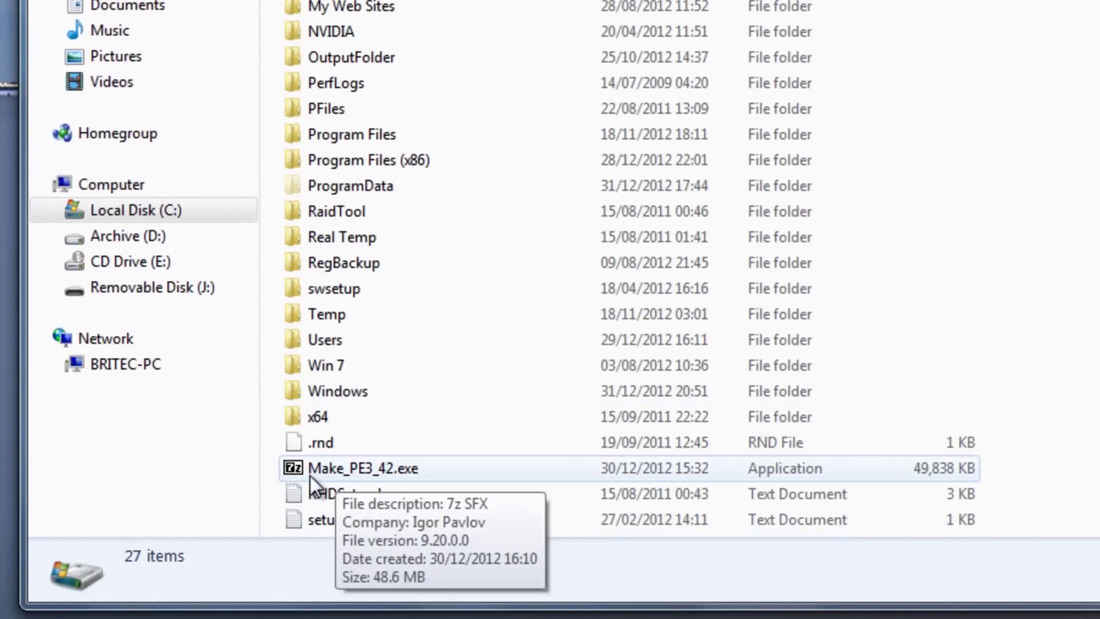
click(357, 470)
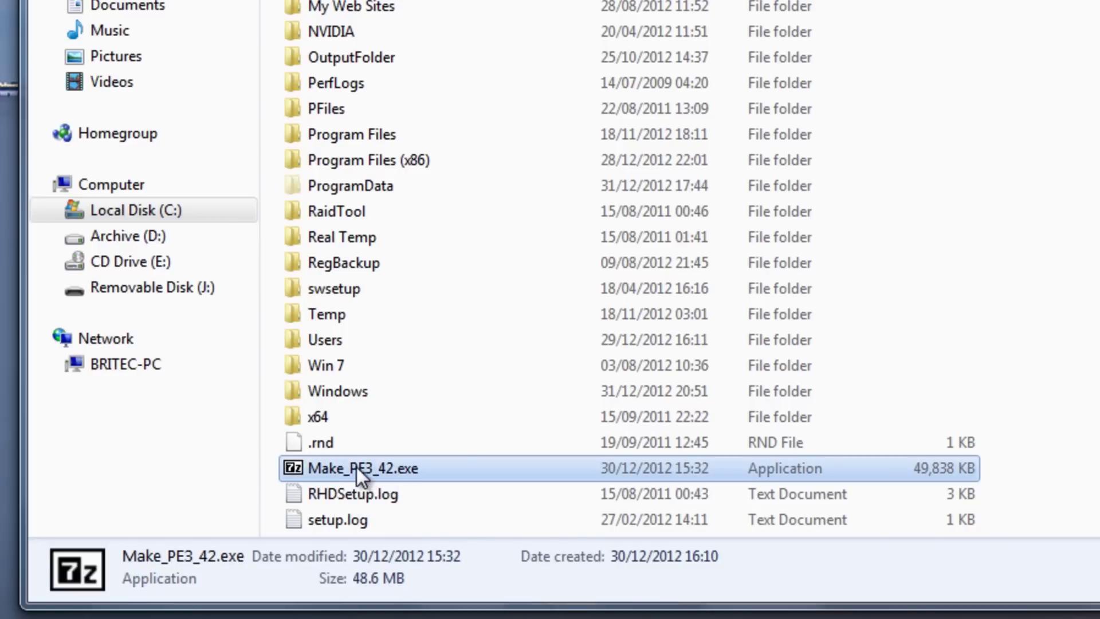
Inspect the eight items in the Win 7 folder, then return to the C: listing
mouse_move(356, 468)
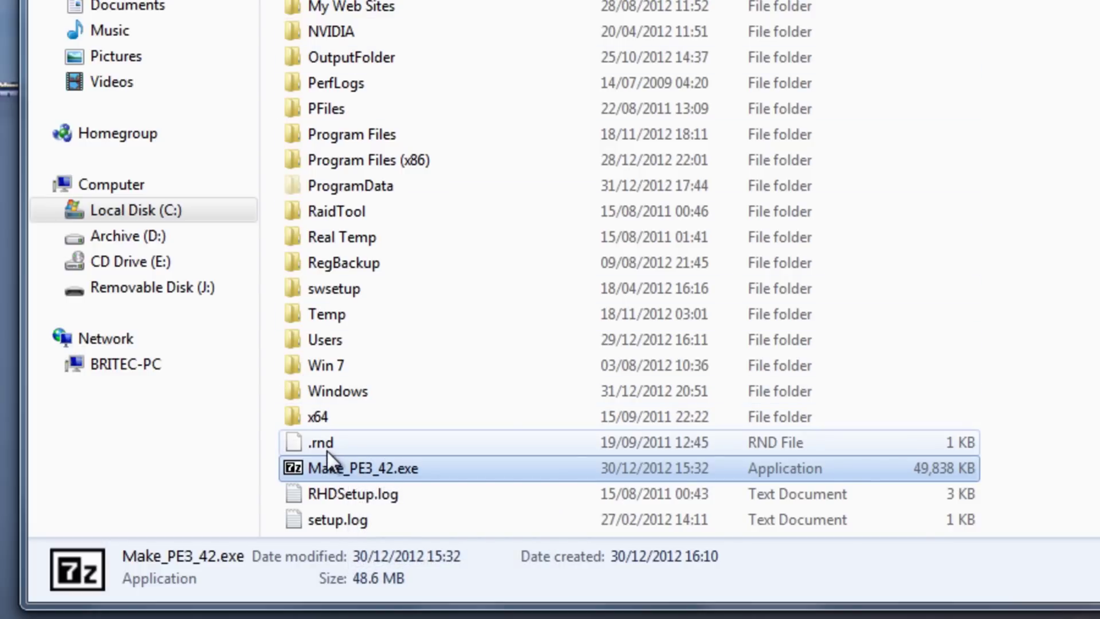
double_click(323, 373)
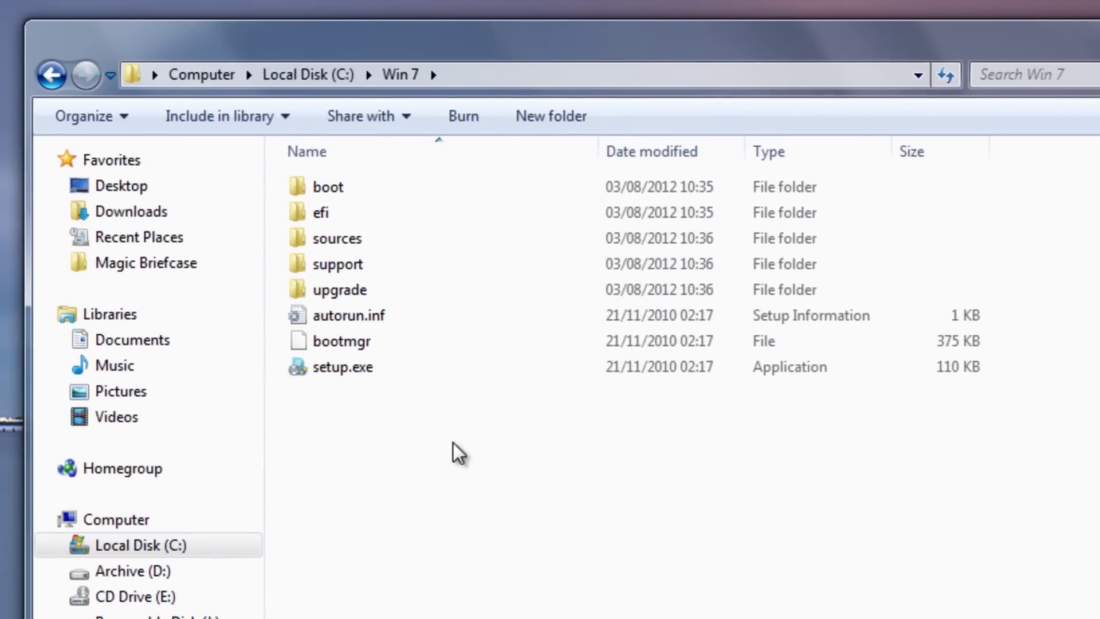
drag(477, 442, 255, 167)
click(408, 545)
drag(411, 428, 264, 174)
click(429, 531)
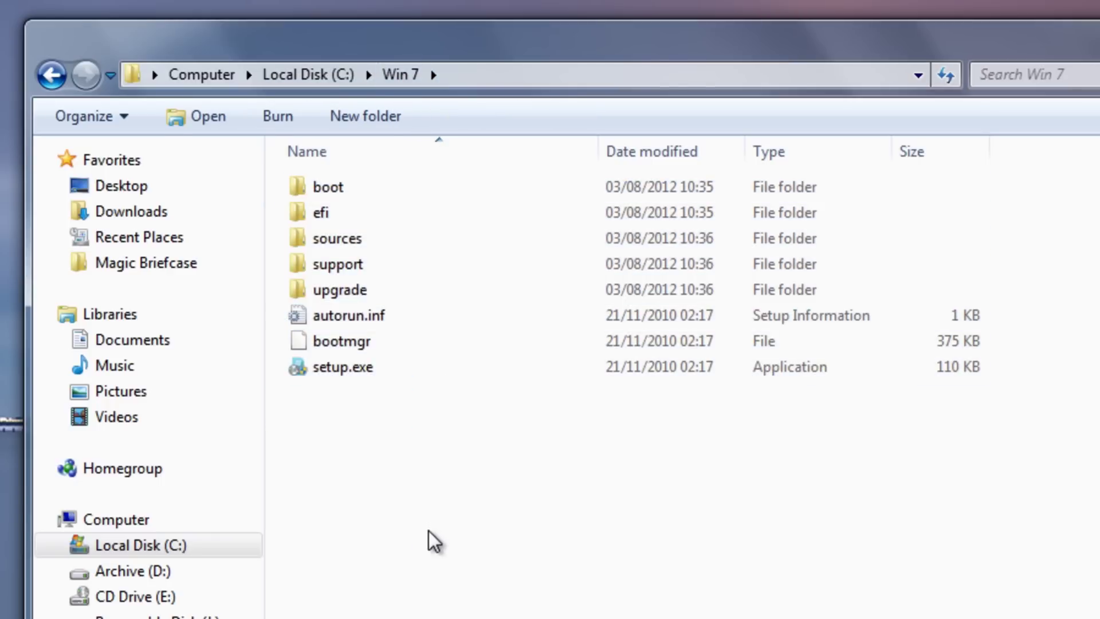
click(51, 84)
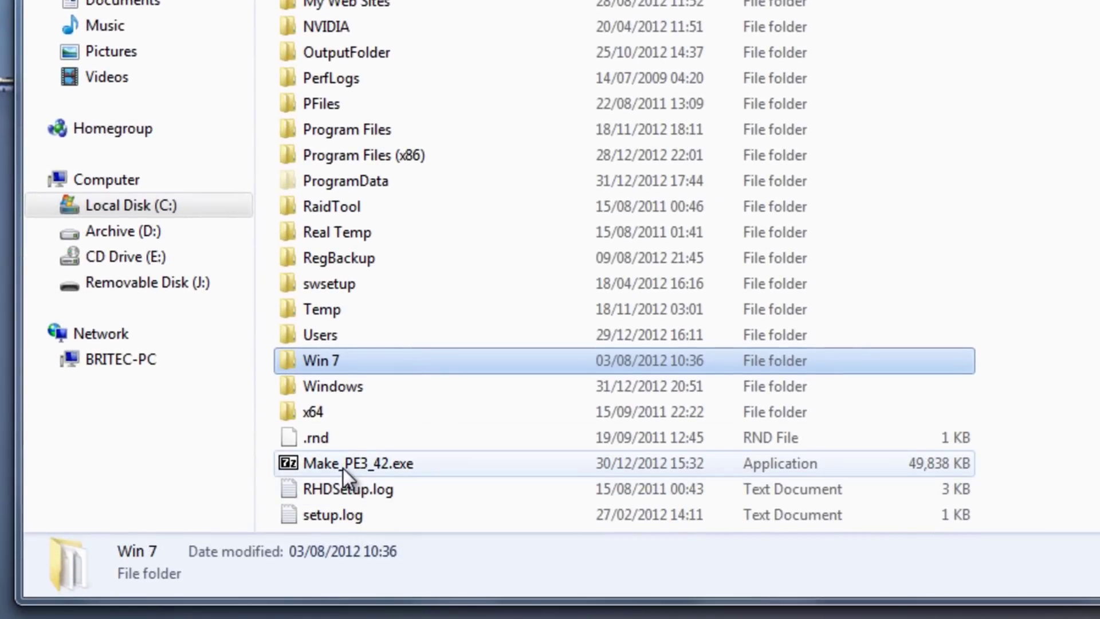
Run Make_PE3_42.exe past the security warning and extract it with 7-Zip to C:\
double_click(342, 463)
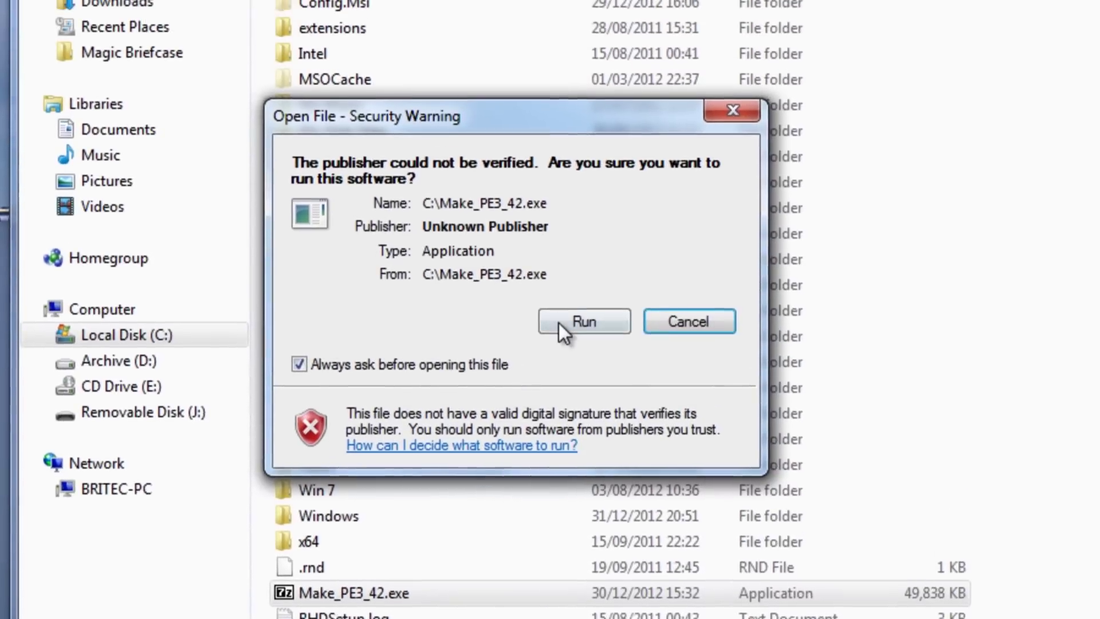
click(563, 192)
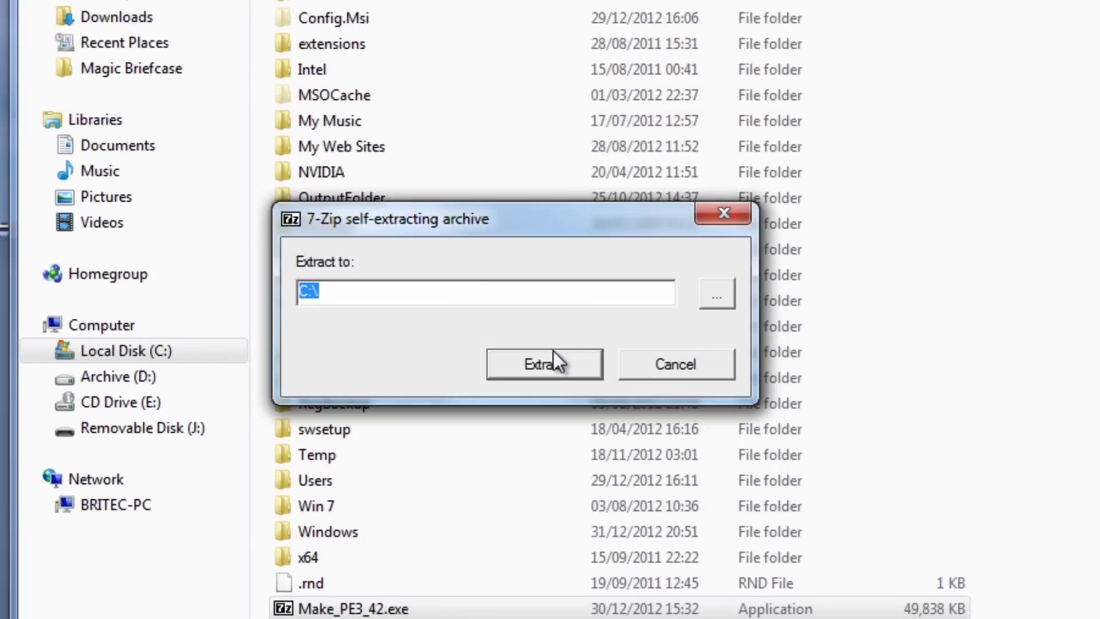
click(322, 291)
click(552, 366)
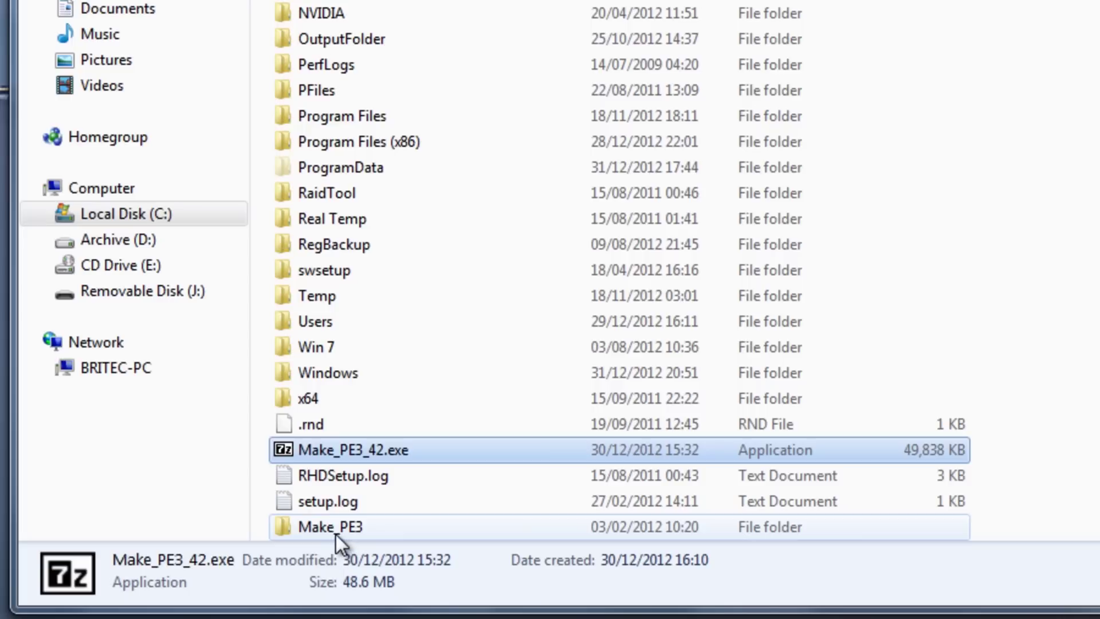
Launch Make_PE3.exe from the C:\Make_PE3 folder and move its window over the file list
mouse_move(334, 534)
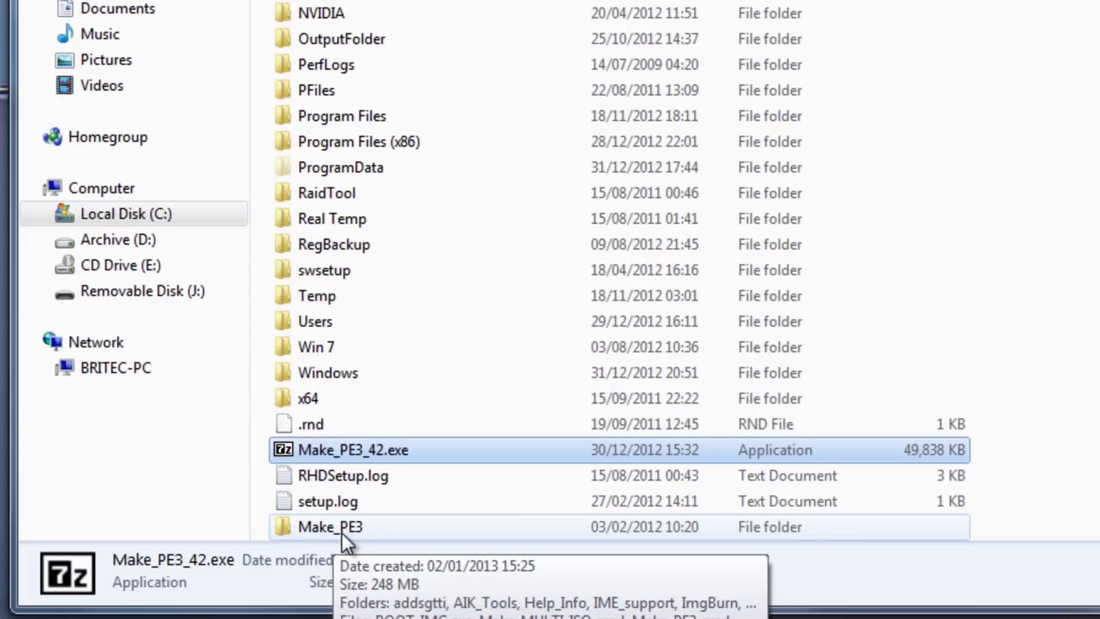
double_click(335, 533)
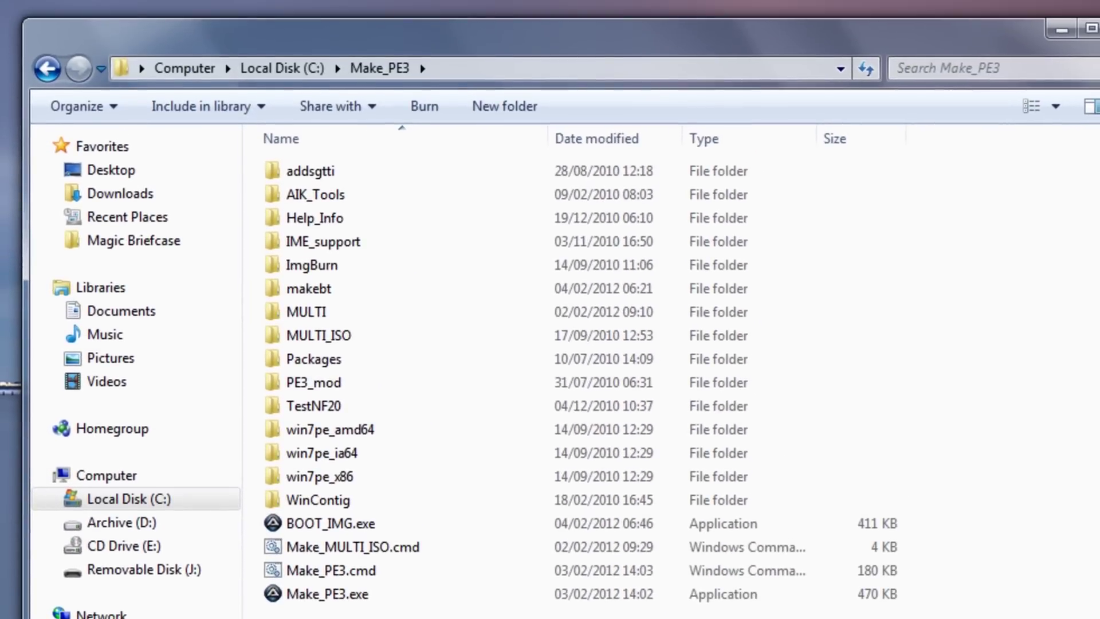
drag(332, 611, 268, 157)
click(975, 372)
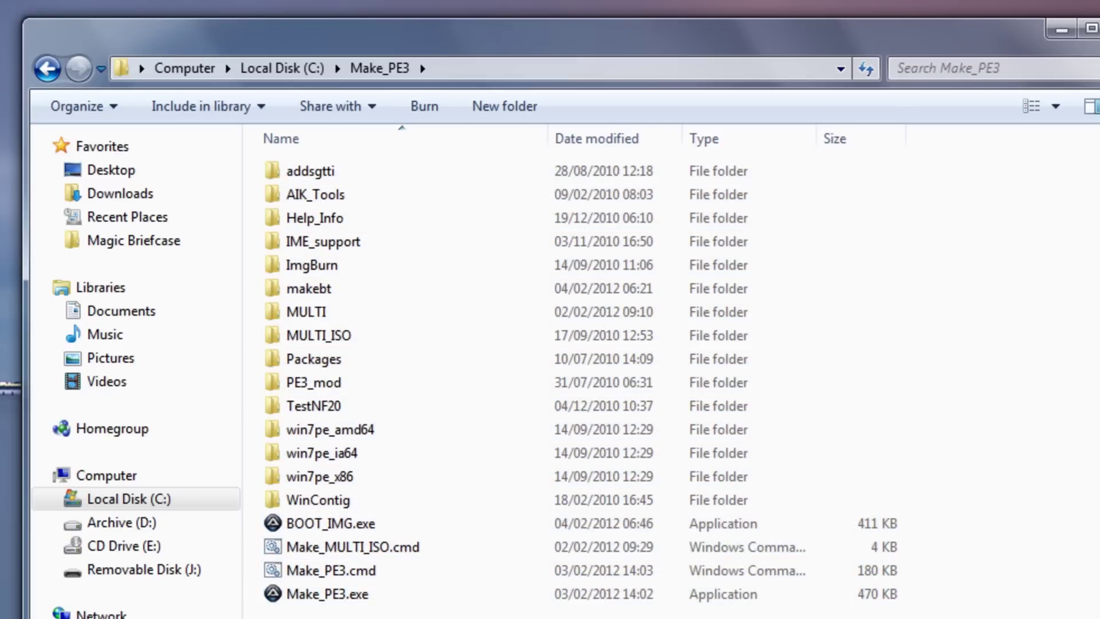
double_click(333, 599)
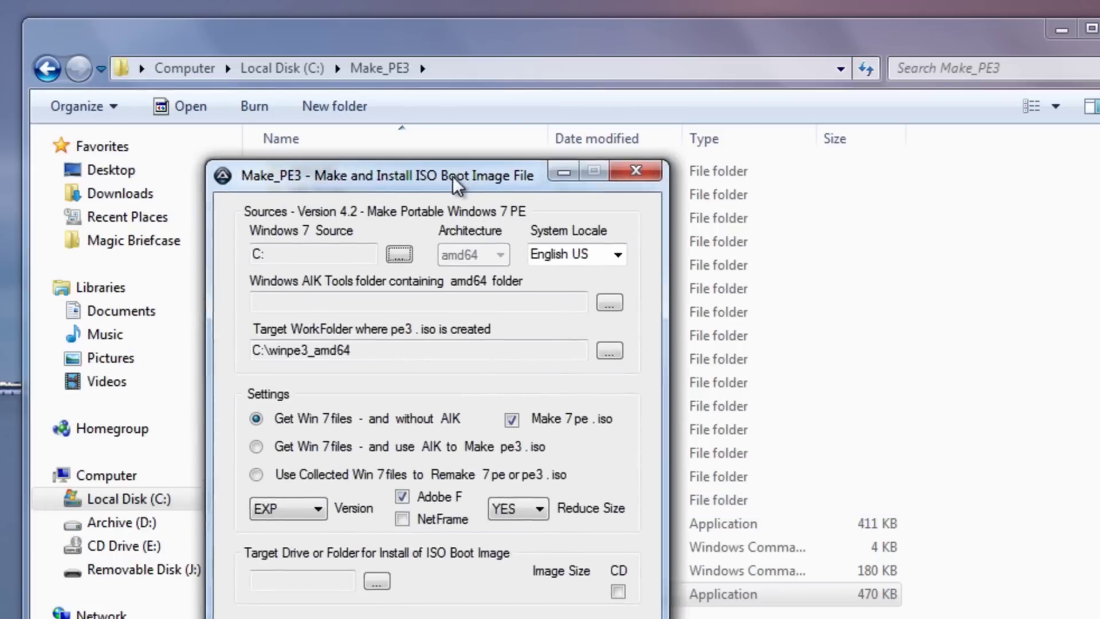
drag(453, 176, 502, 151)
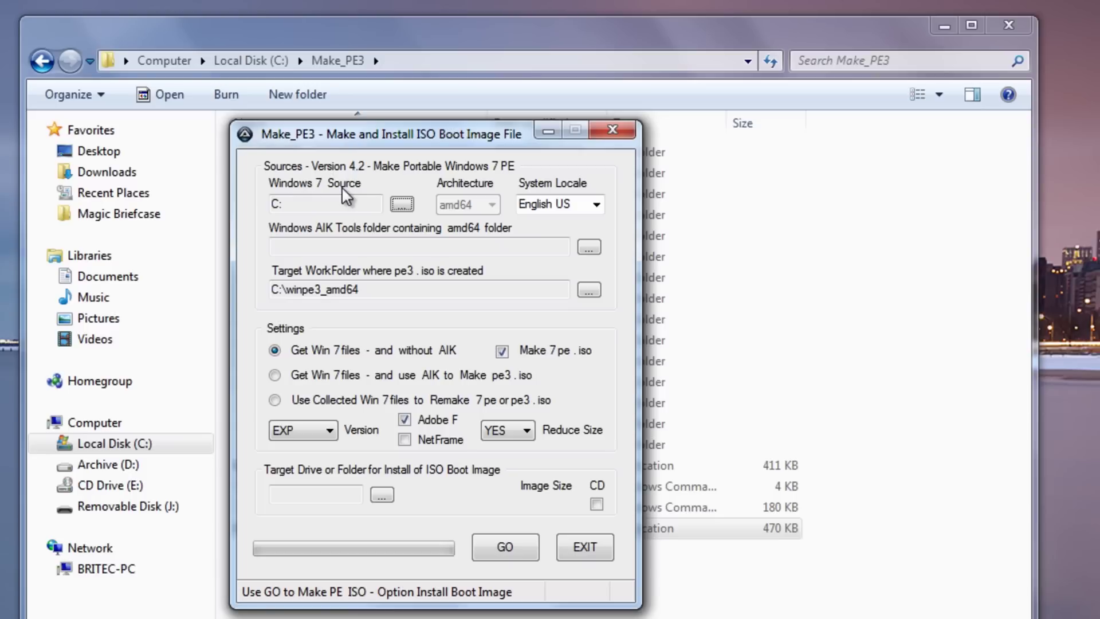
Browse to Local Disk (C:) and pick the Win 7 folder as the Windows 7 source
click(402, 204)
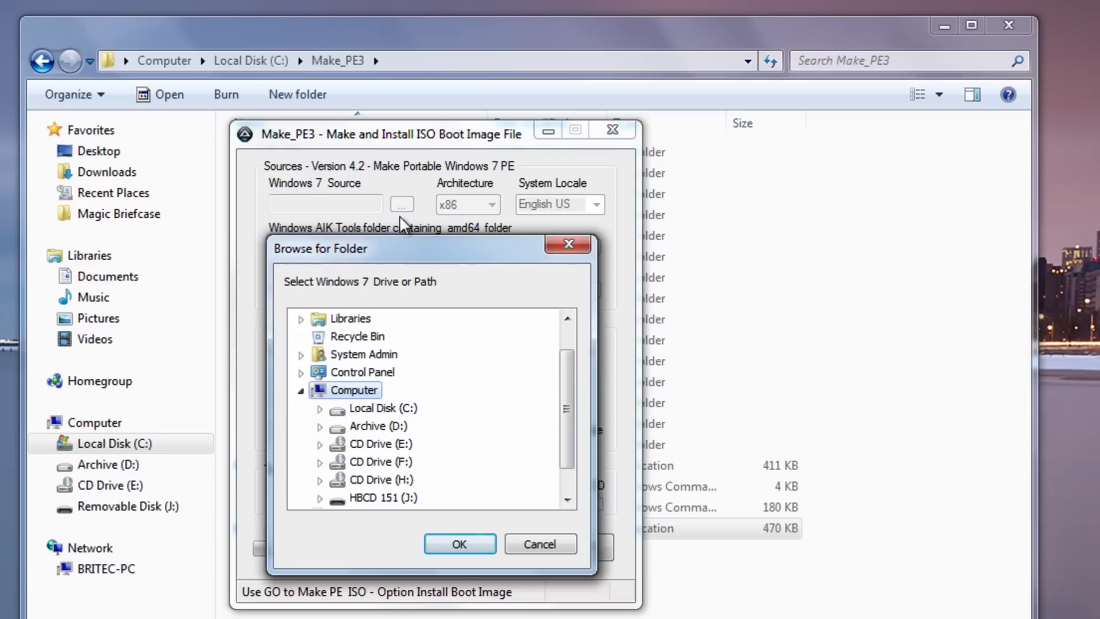
click(319, 409)
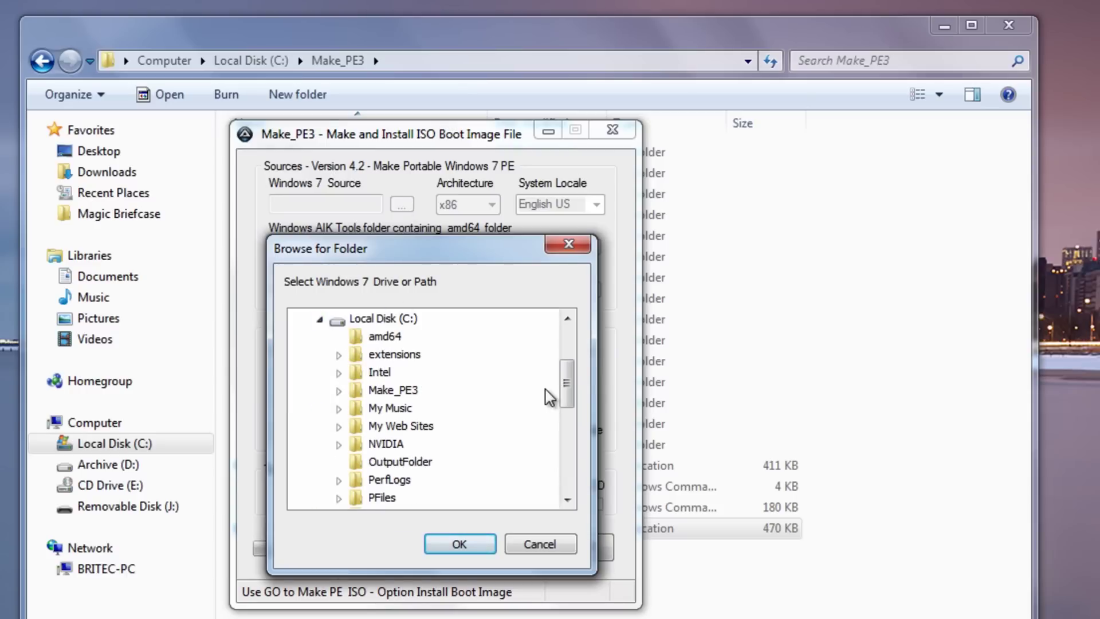
drag(567, 379, 567, 432)
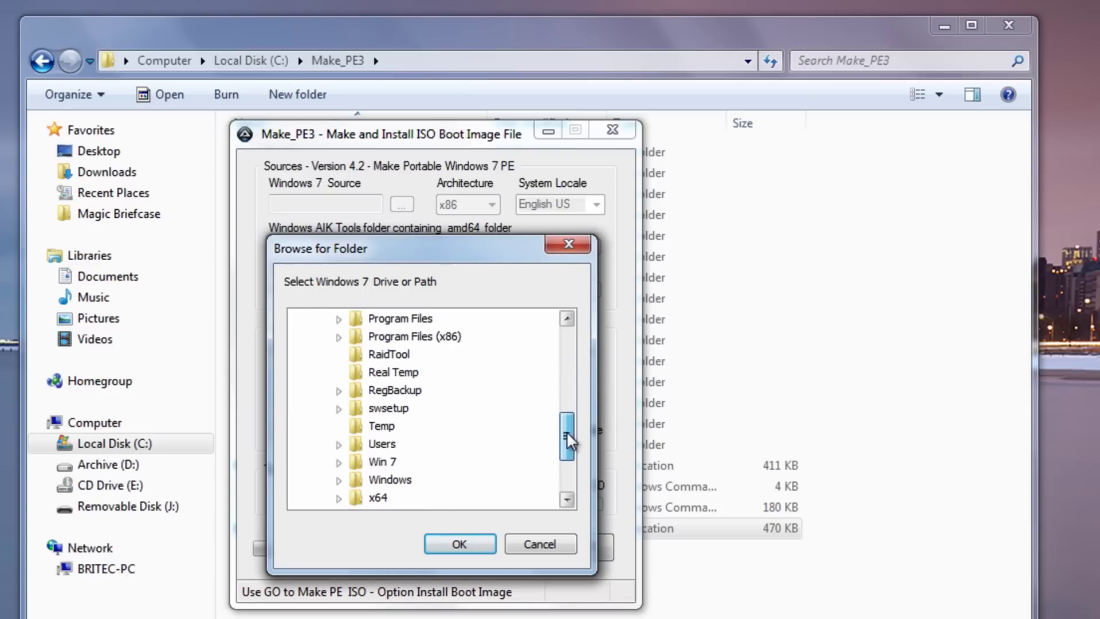
click(398, 464)
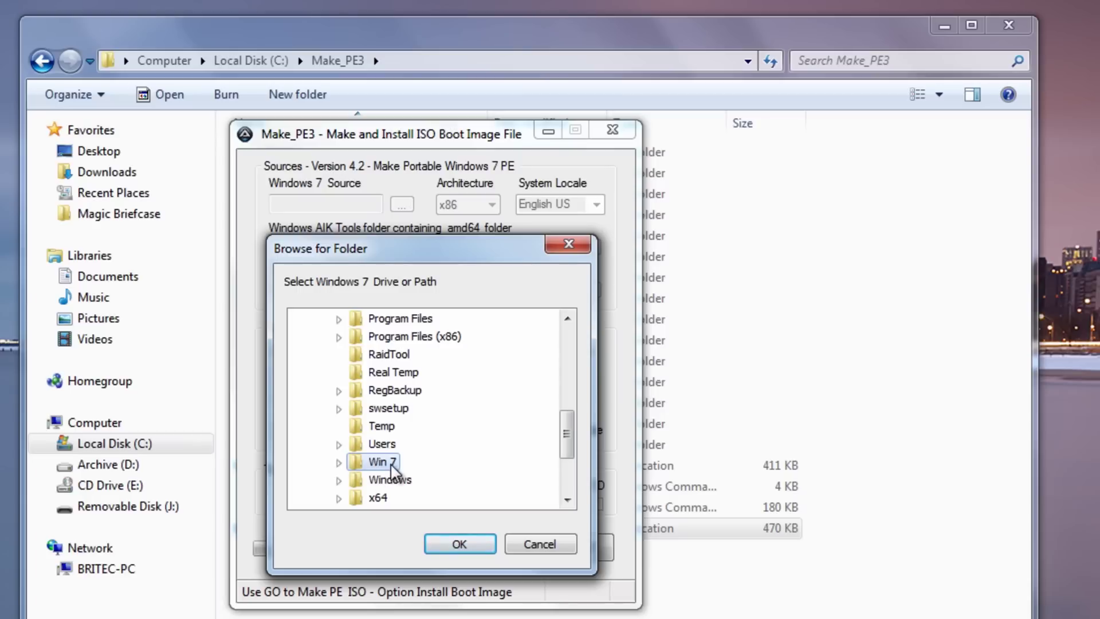
click(459, 544)
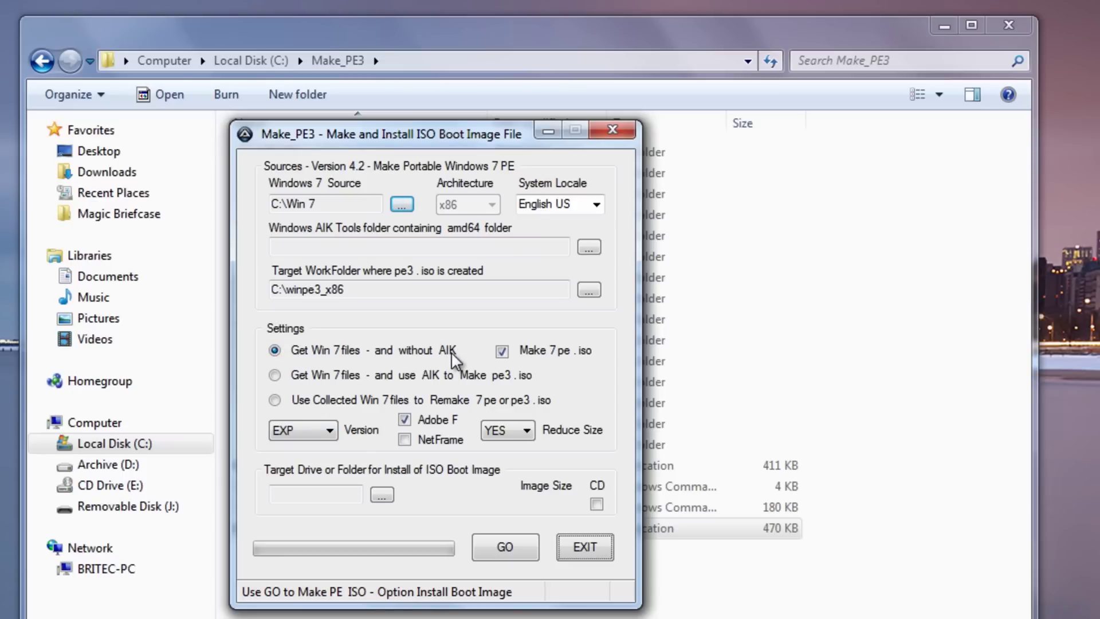
click(330, 430)
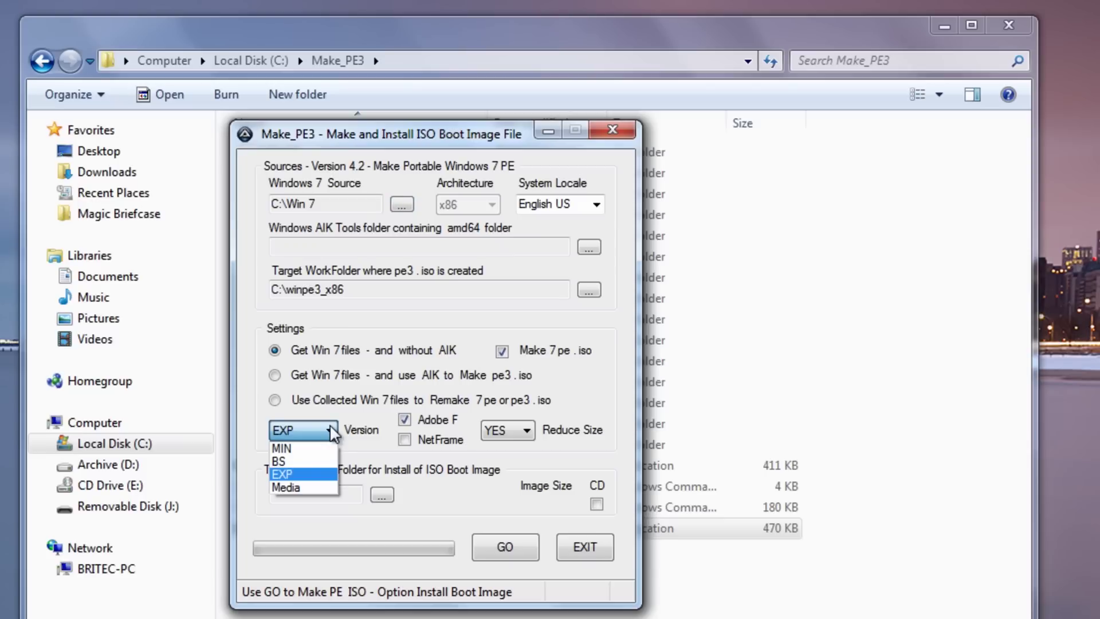
click(331, 431)
mouse_move(289, 444)
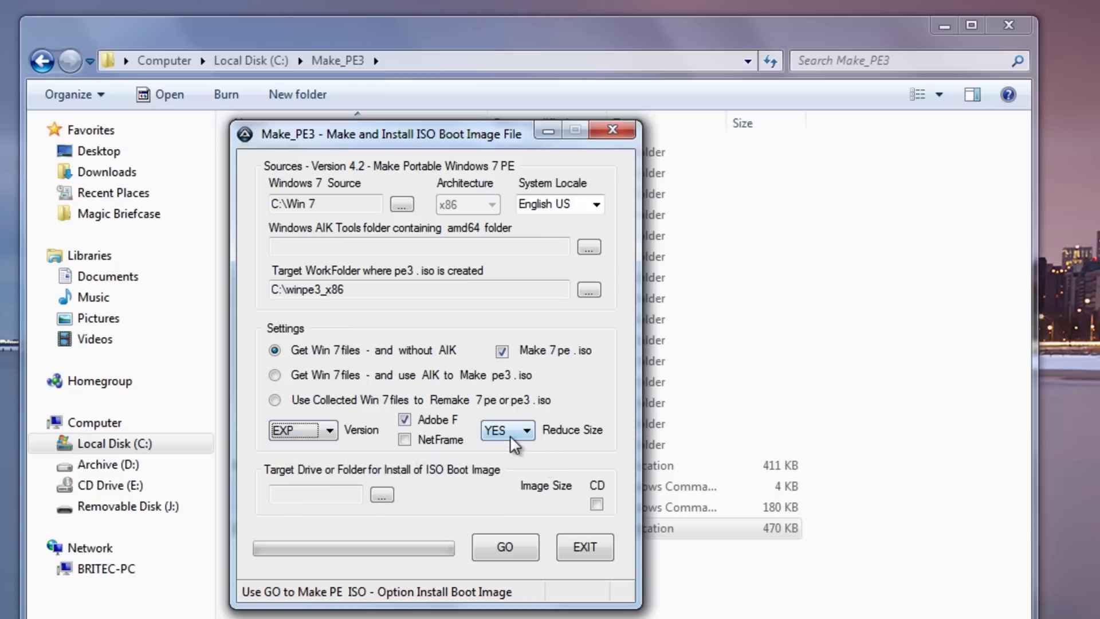
mouse_move(519, 439)
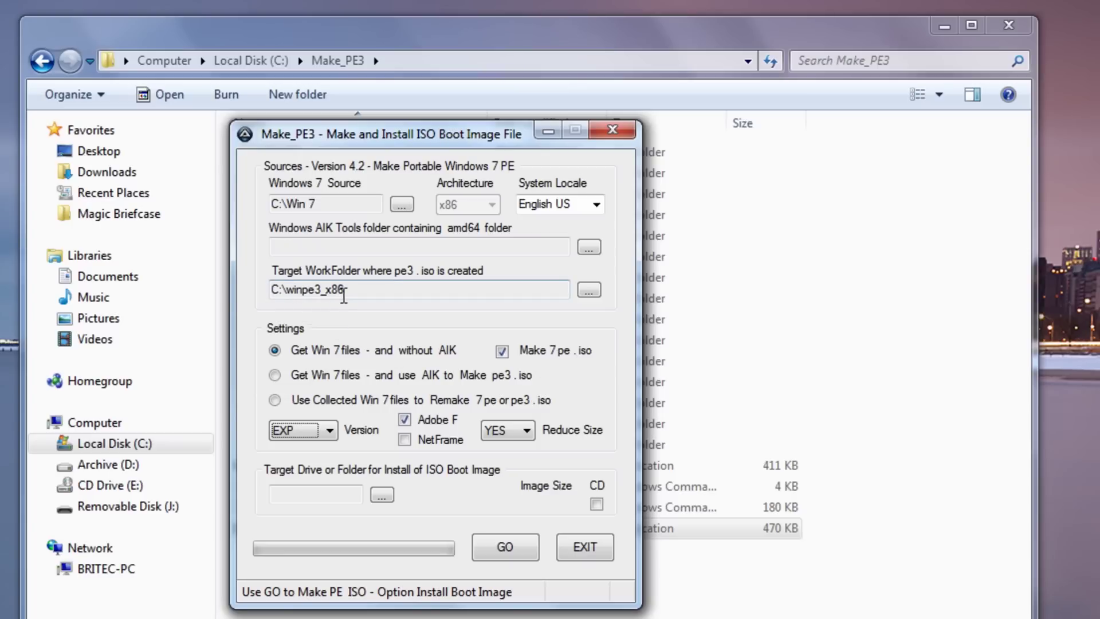
Build the PE image with GO and dismiss the end-of-program report naming 7pe_x86_E.iso
click(512, 549)
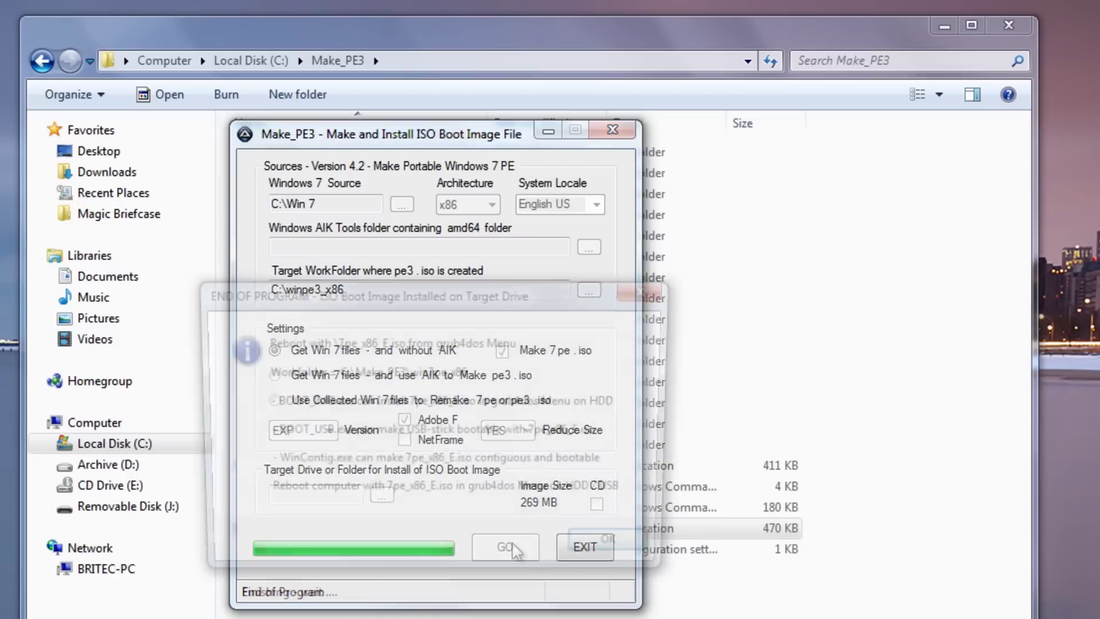
key(Return)
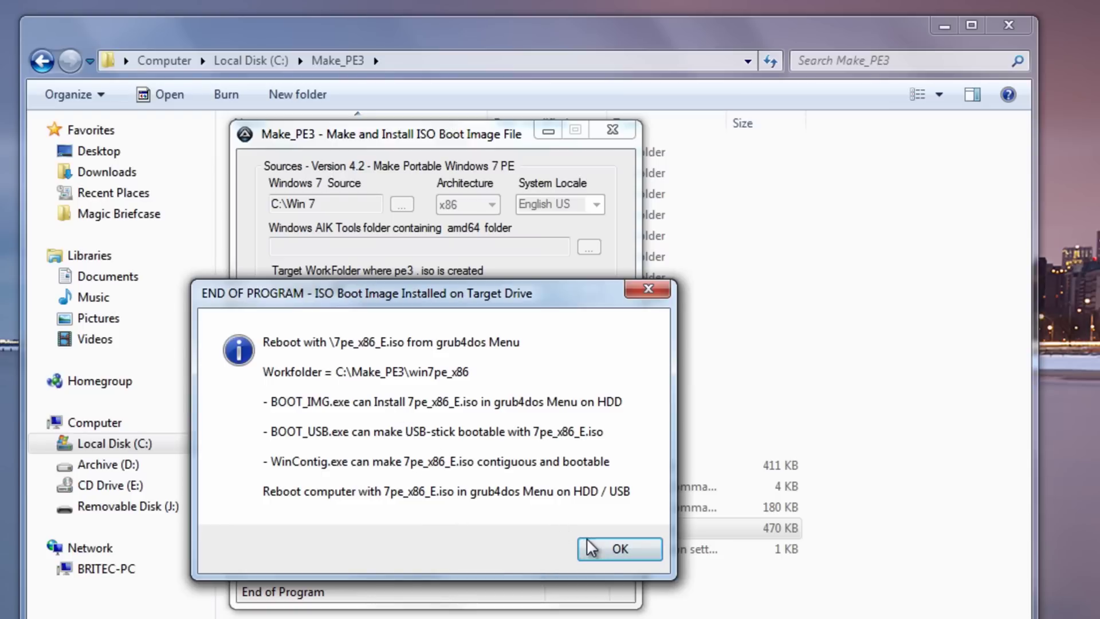
click(619, 549)
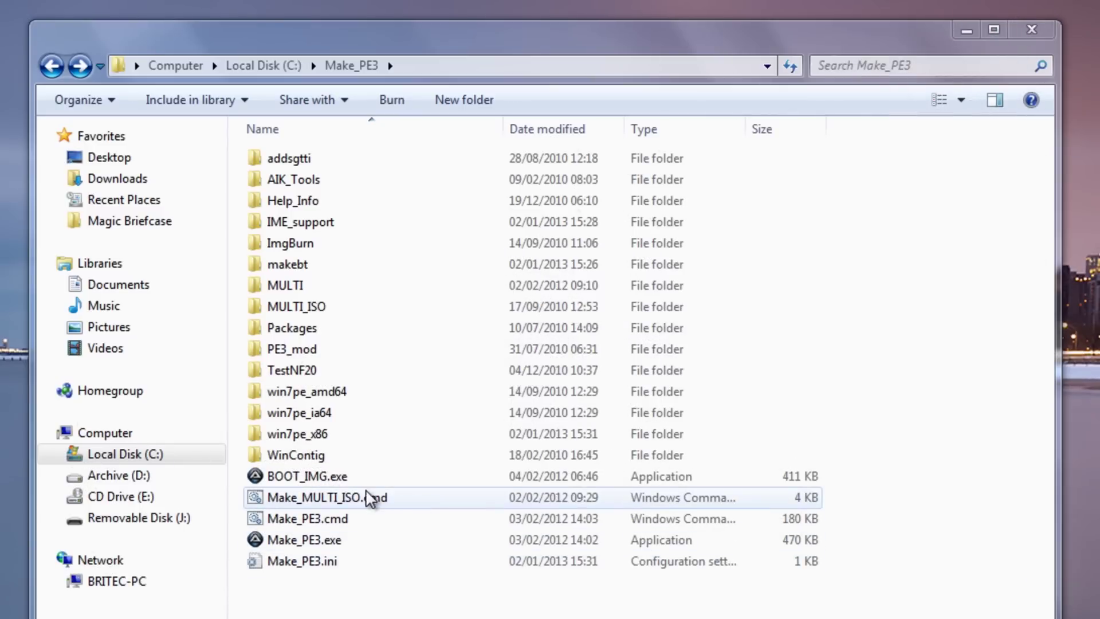
Open the win7pe_x86 work folder inside Make_PE3
click(282, 439)
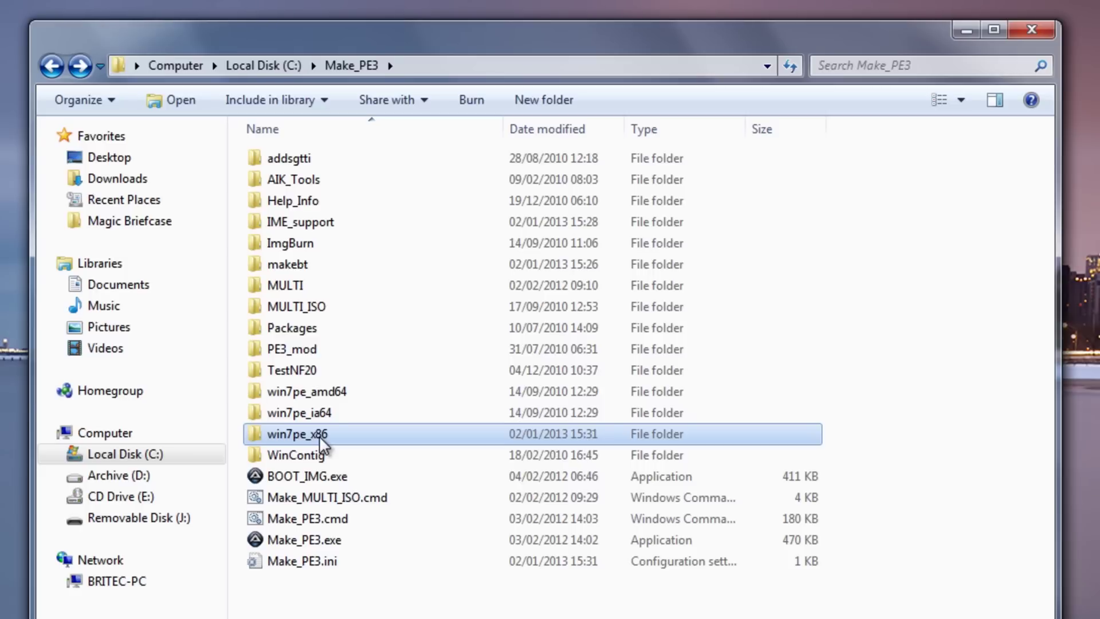
mouse_move(318, 435)
double_click(318, 435)
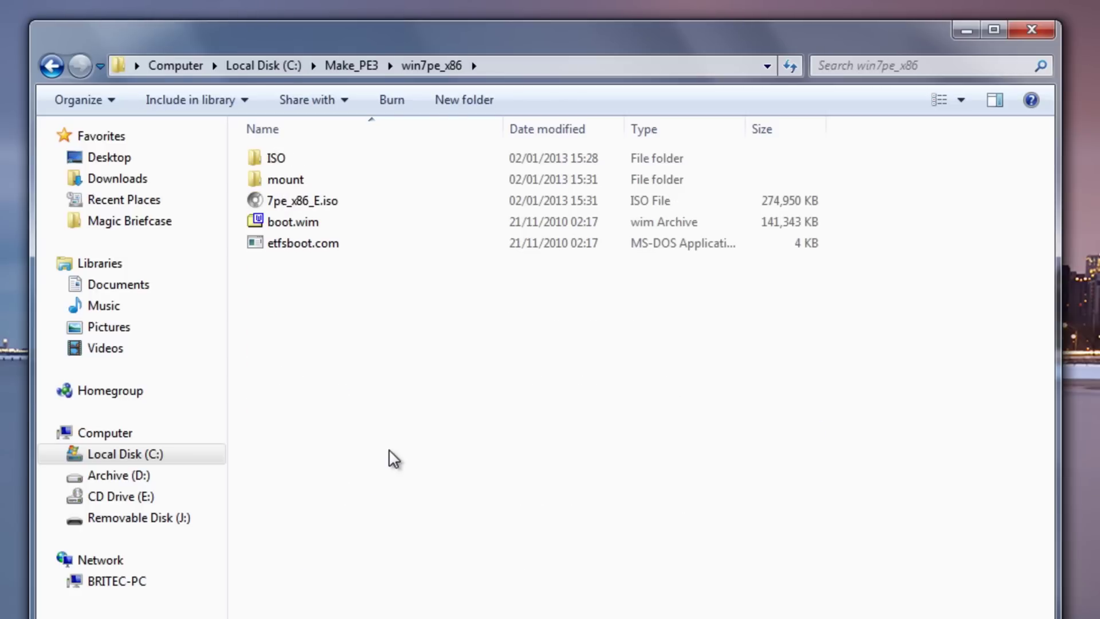
Check 7pe_x86_E.iso's Properties to confirm it is 268 MB
click(307, 206)
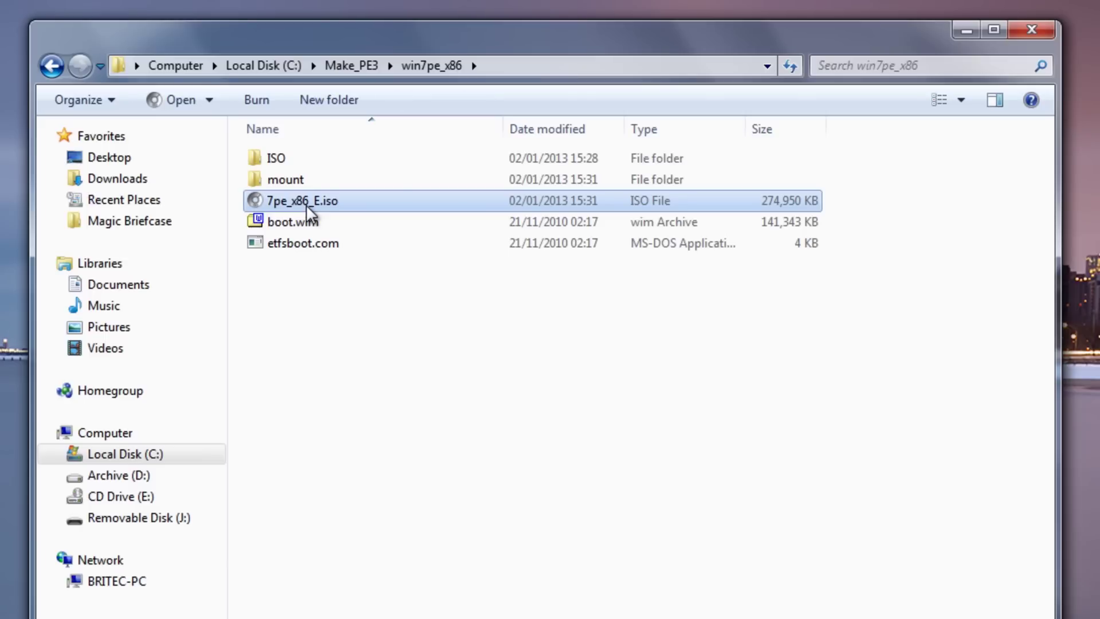
right_click(307, 205)
click(412, 607)
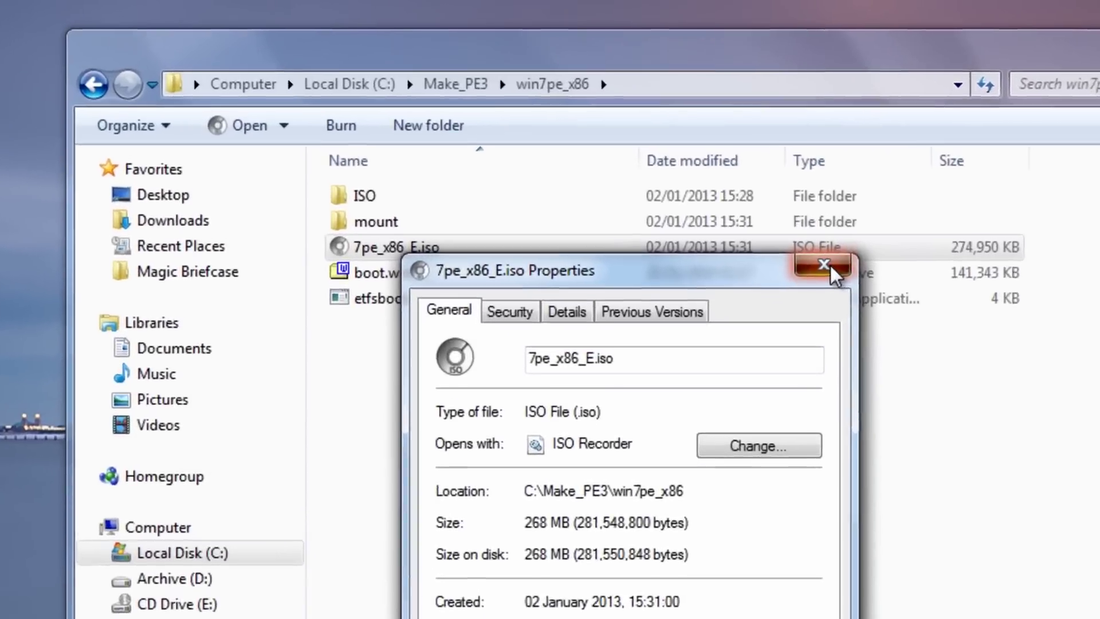
click(828, 266)
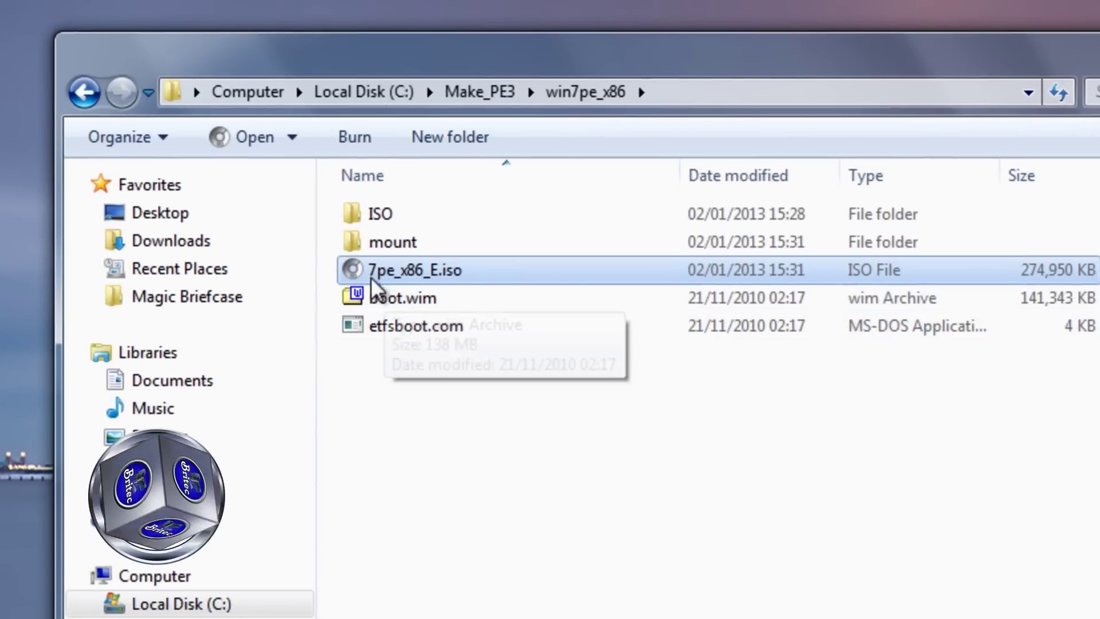
mouse_move(387, 270)
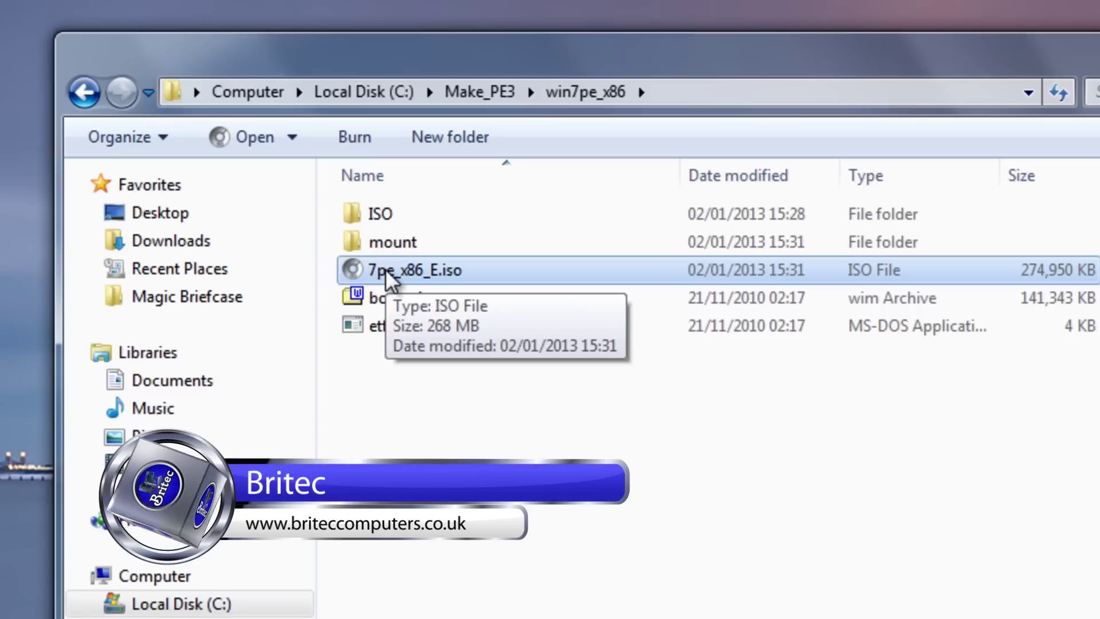